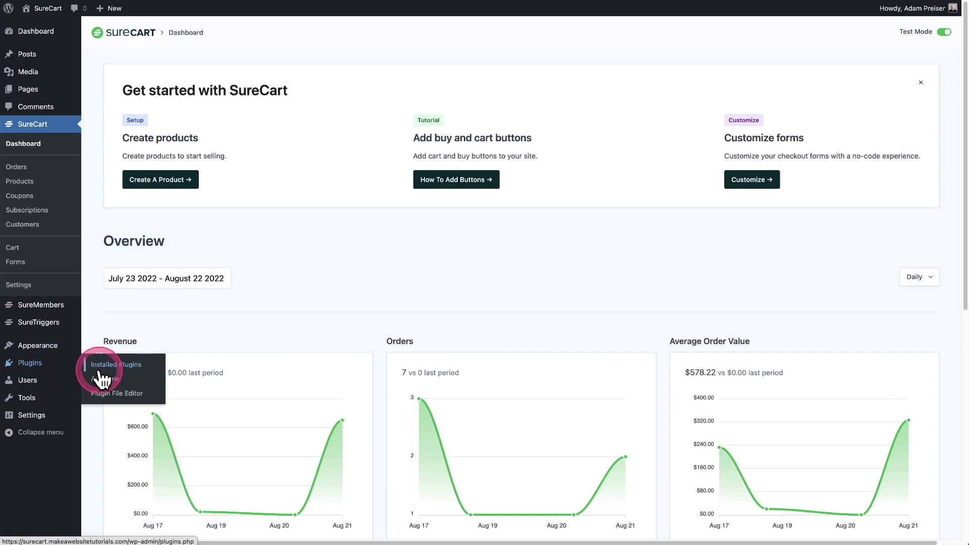
# Search the plugin directory for Loco Translate and activate it.
pyautogui.click(110, 381)
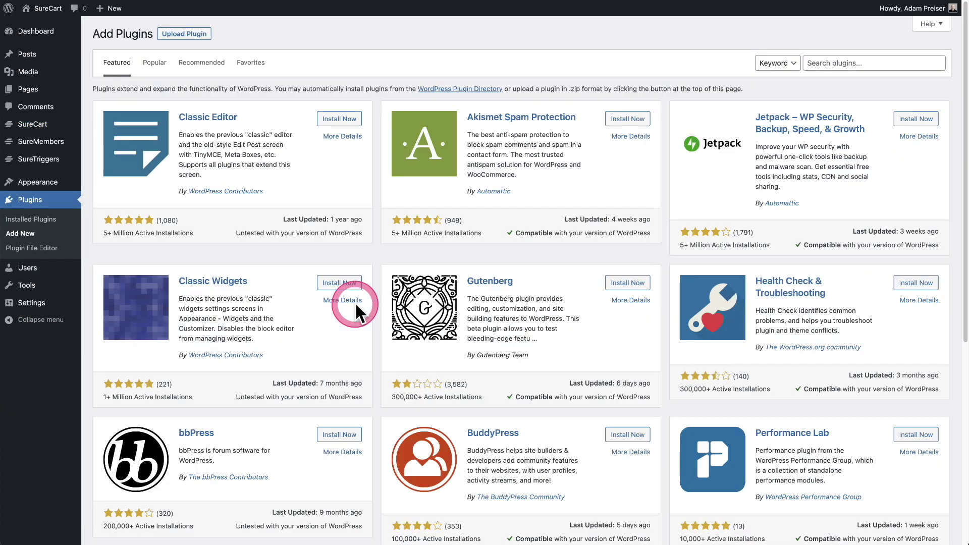
pyautogui.click(825, 61)
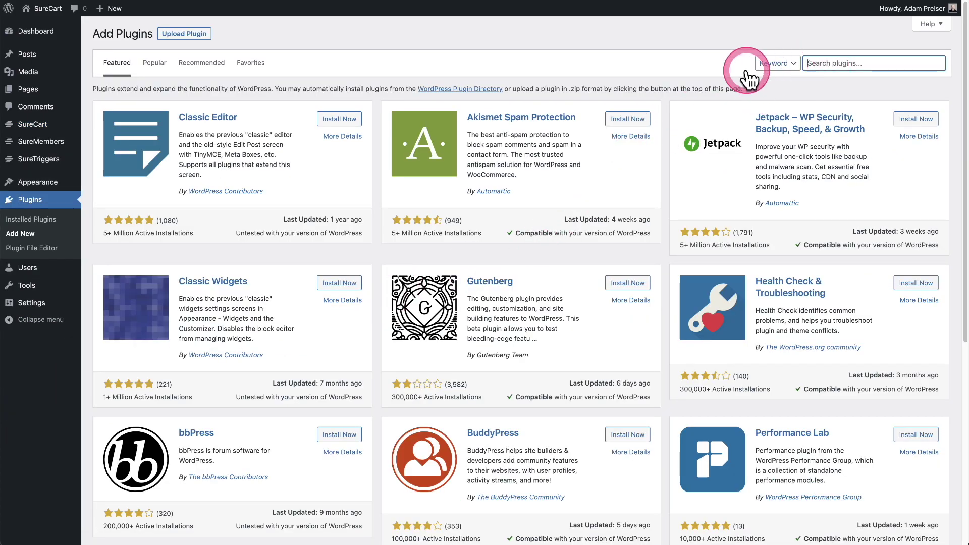
pyautogui.write('Loco Translate')
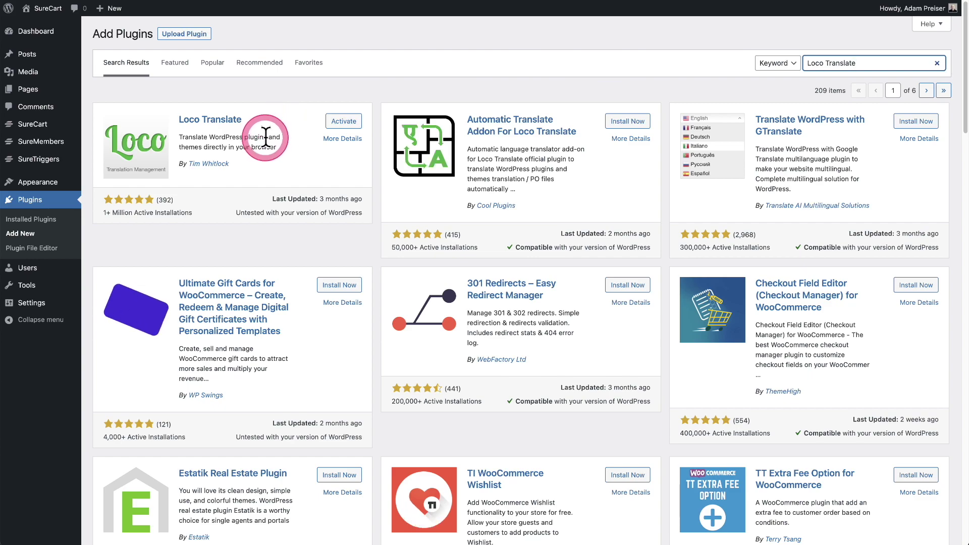
pyautogui.click(333, 123)
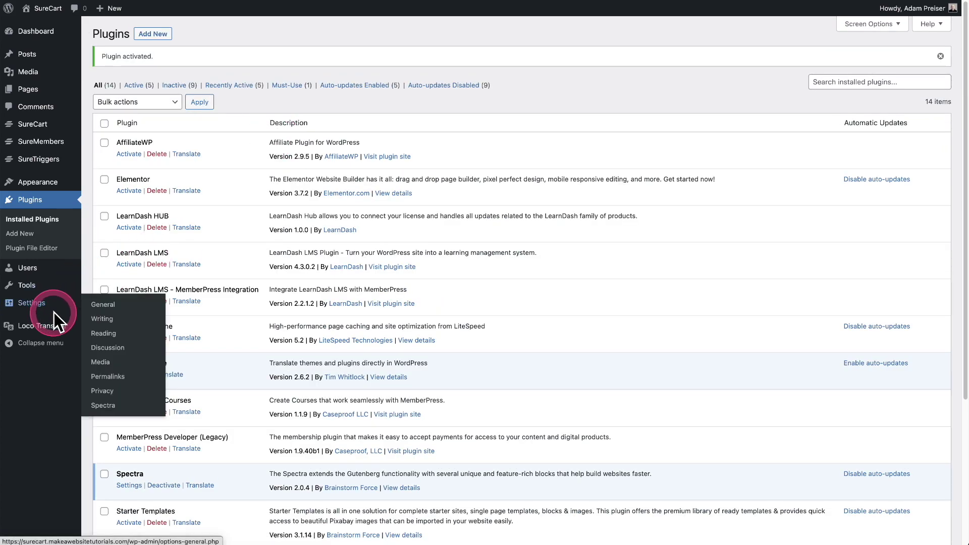
# Go to Loco Translate's list of plugins available for translation.
pyautogui.moveTo(41, 328)
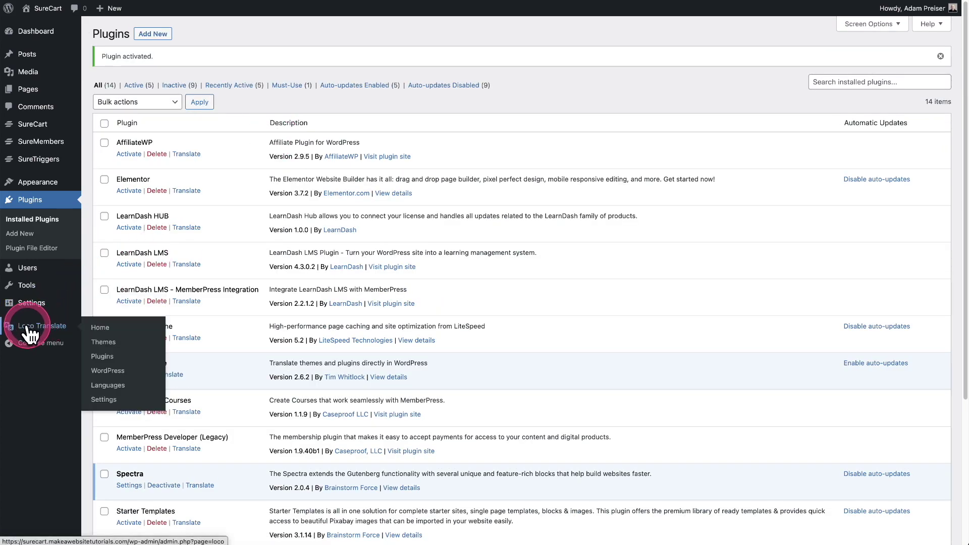
pyautogui.click(29, 328)
pyautogui.click(36, 355)
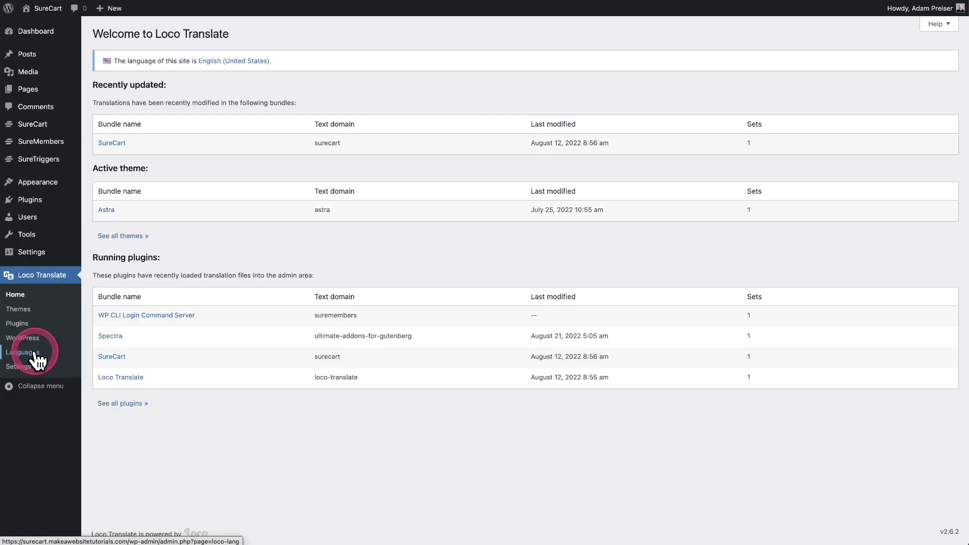
pyautogui.click(24, 323)
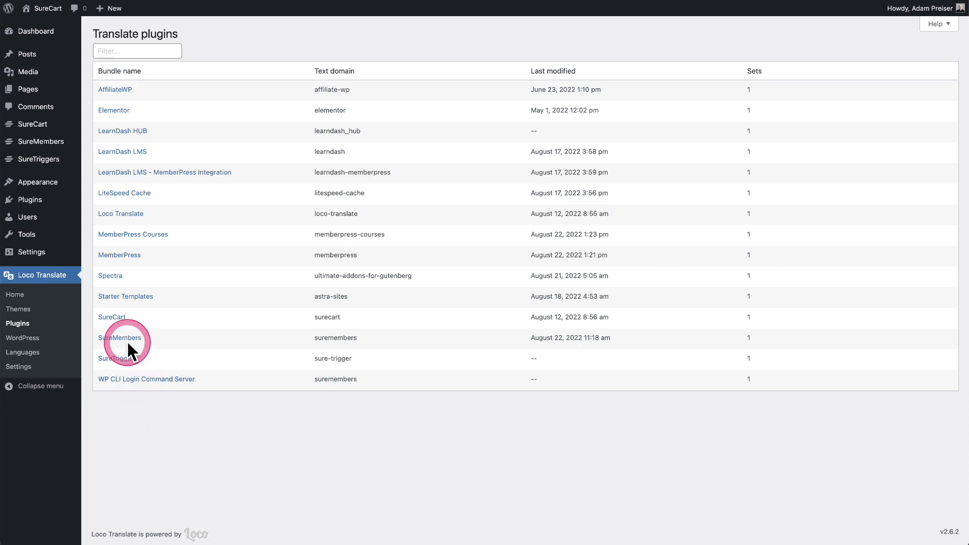
# Add a SureCart English (United States) translation in the System location and start translating.
pyautogui.click(116, 318)
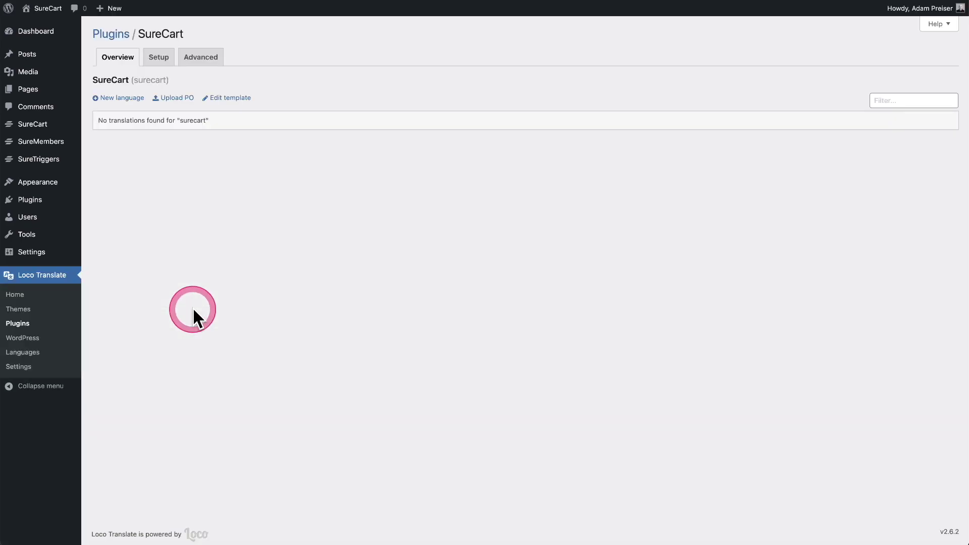
pyautogui.click(128, 100)
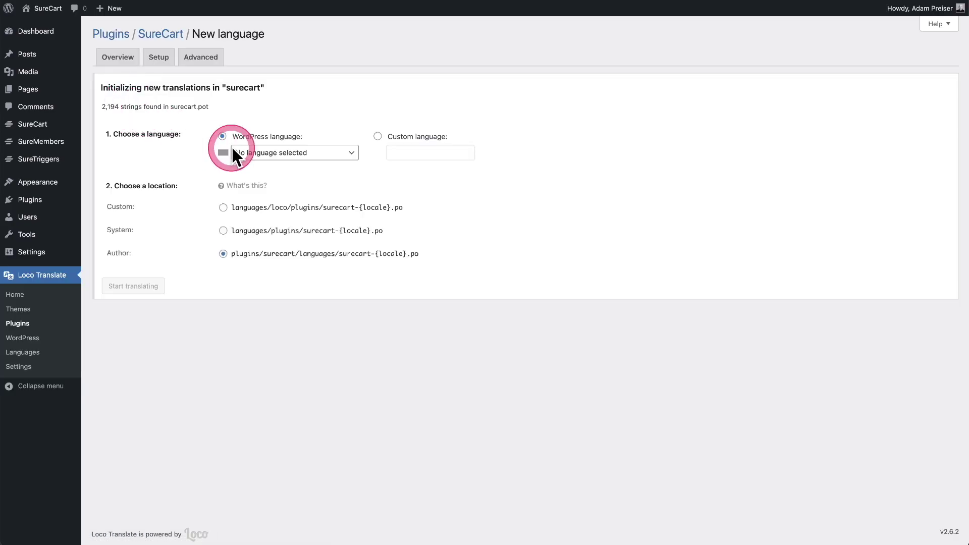
pyautogui.click(292, 154)
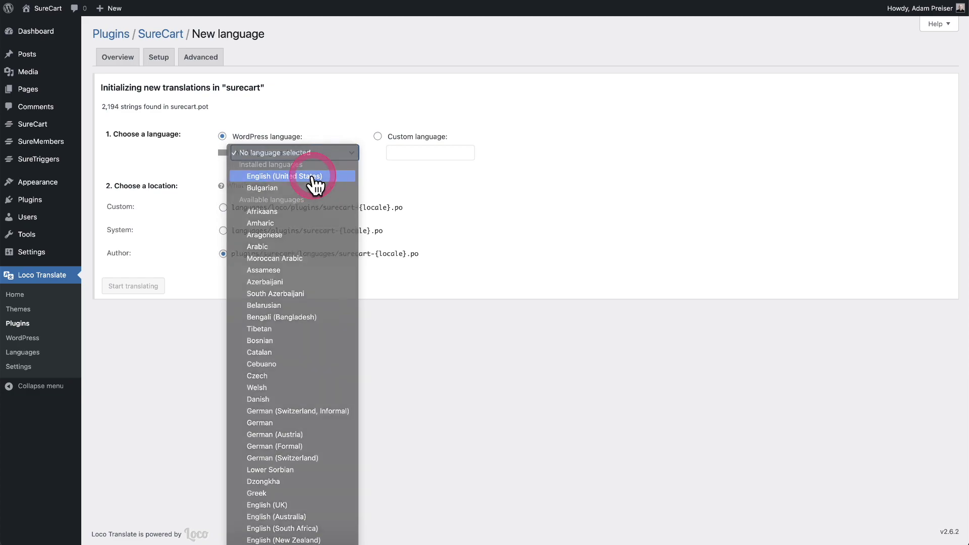
pyautogui.click(313, 176)
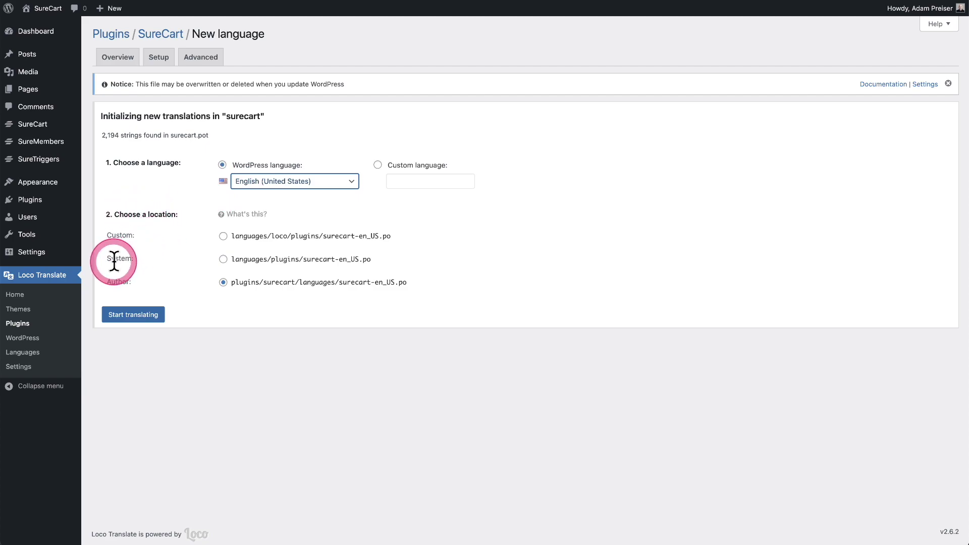
pyautogui.click(223, 259)
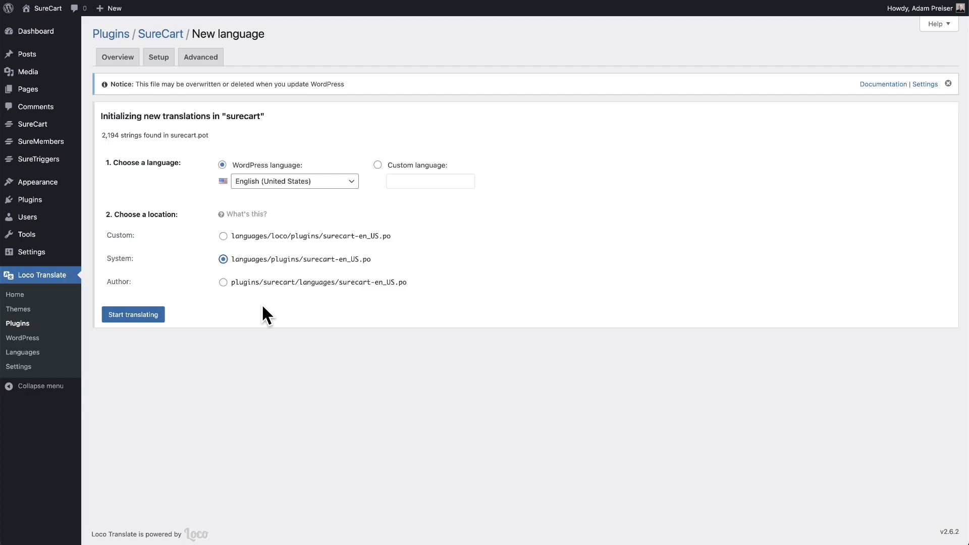
pyautogui.click(223, 259)
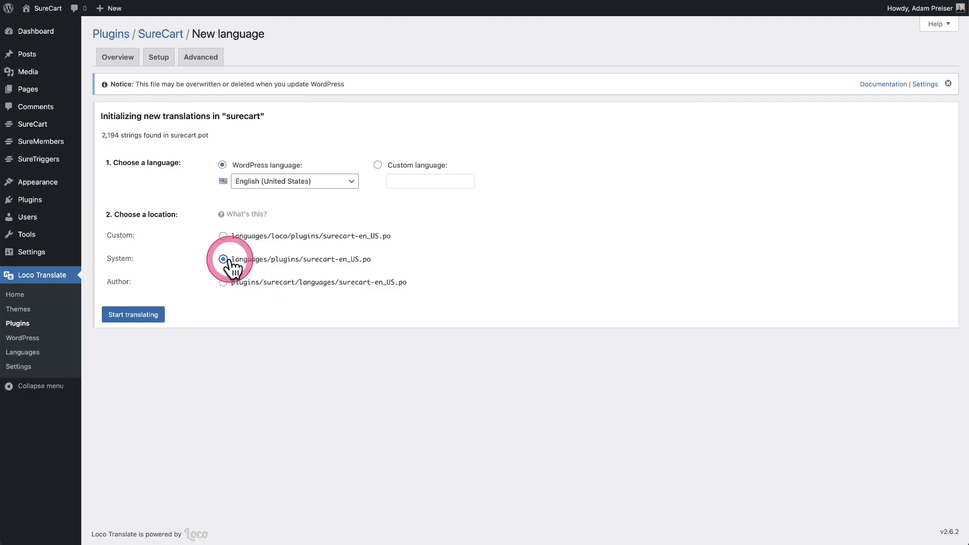
pyautogui.click(134, 314)
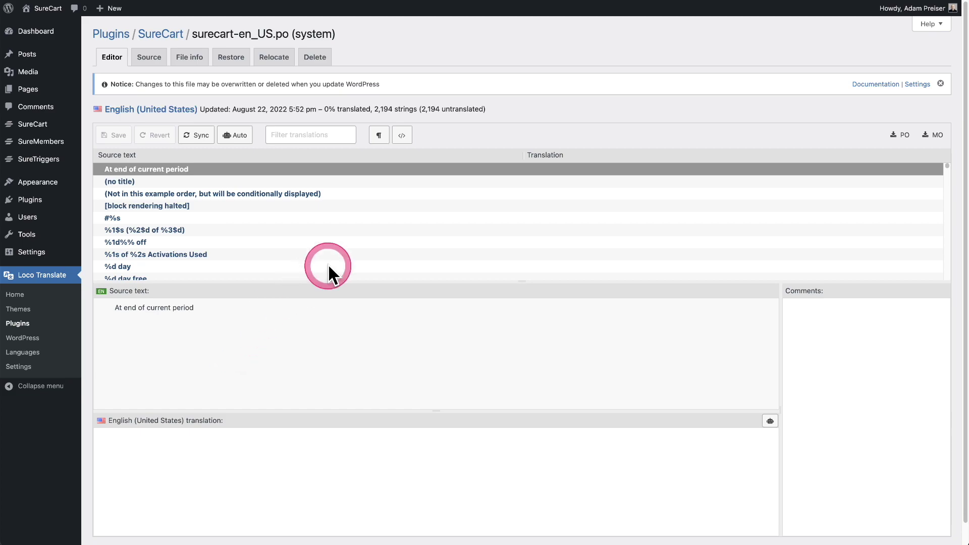
# Select the 'A link to your privacy policy page.' string and focus its translation box.
pyautogui.scroll(-5, 353, 235)
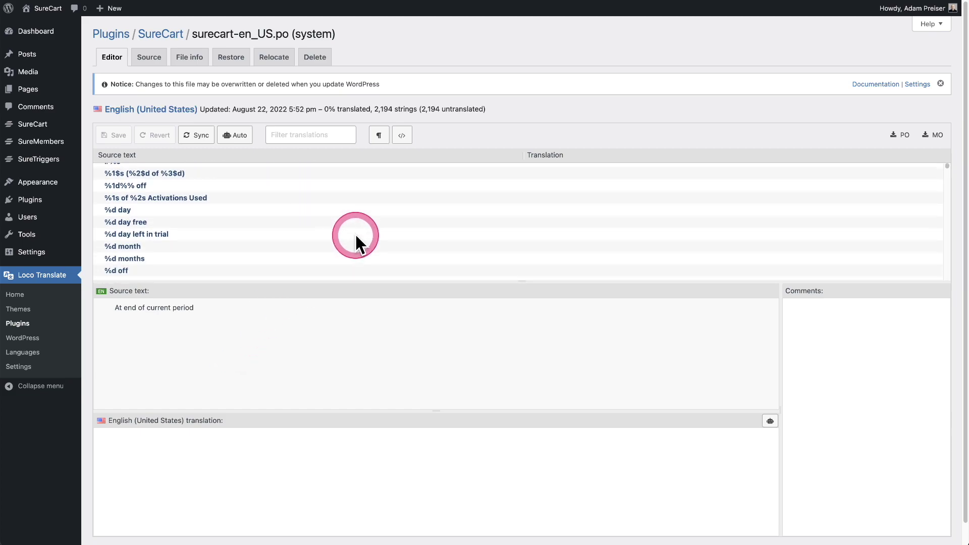
pyautogui.scroll(-5, 358, 231)
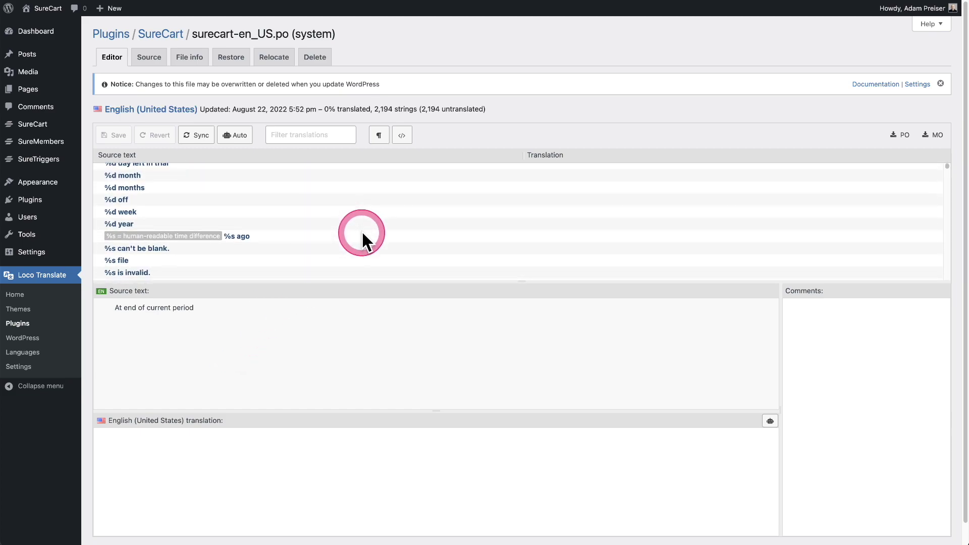
pyautogui.scroll(-5, 363, 235)
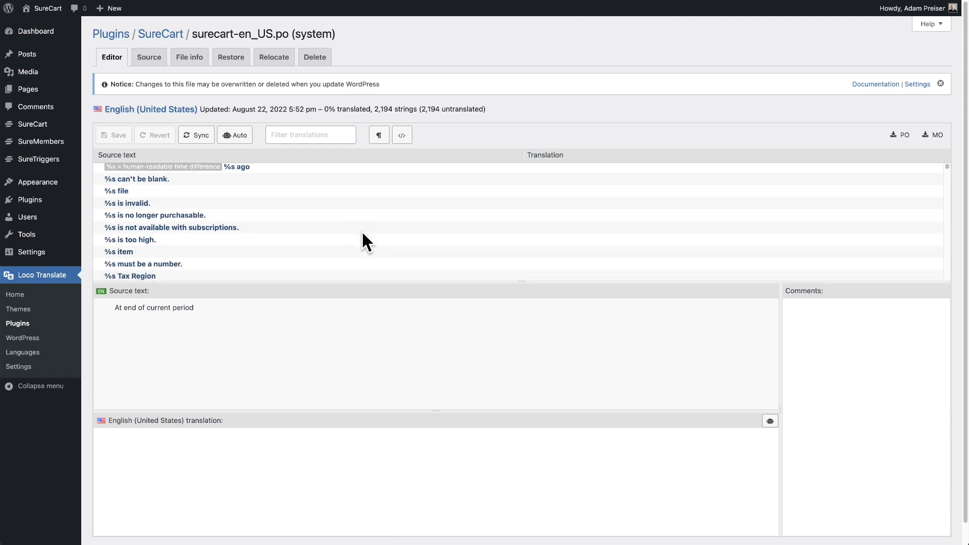
pyautogui.scroll(-3, 362, 233)
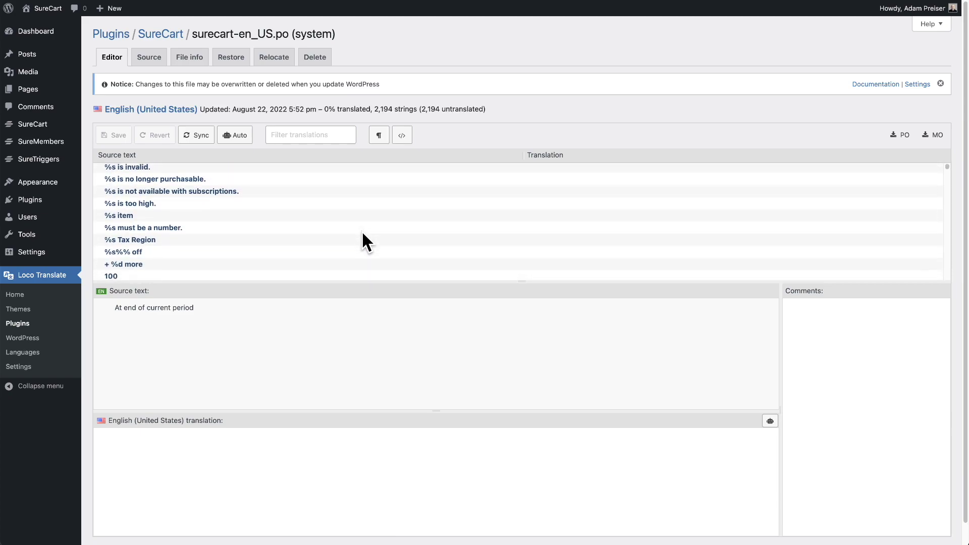
pyautogui.scroll(-3, 363, 234)
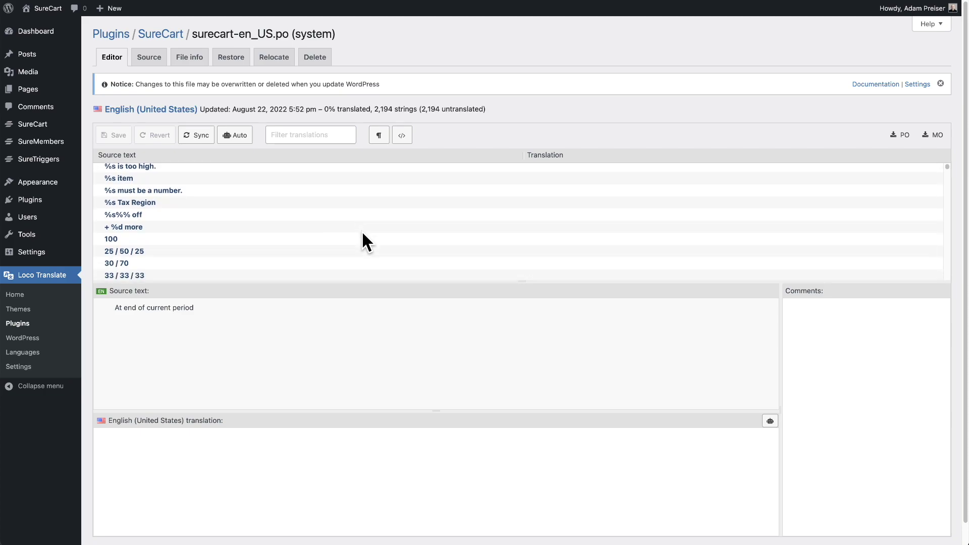
pyautogui.scroll(-8, 363, 234)
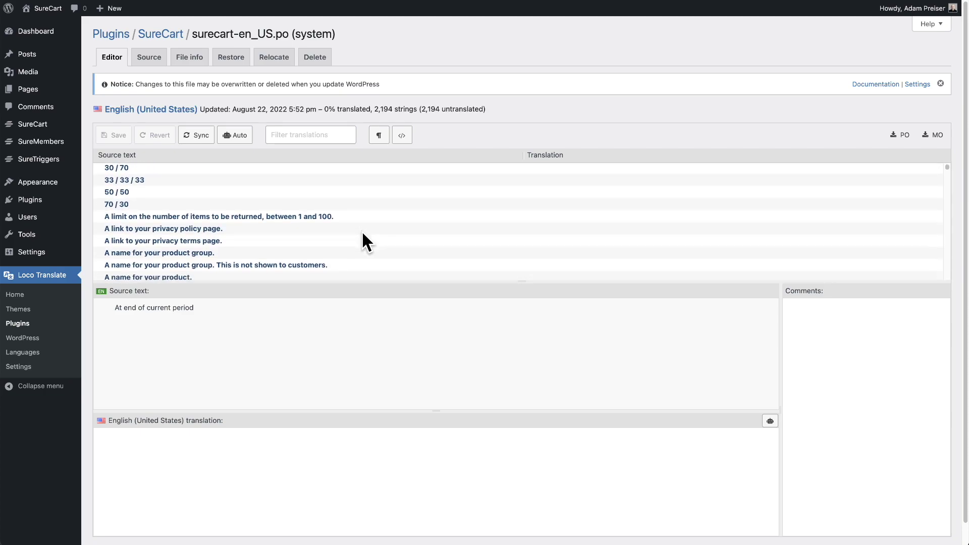
pyautogui.click(275, 241)
pyautogui.click(234, 226)
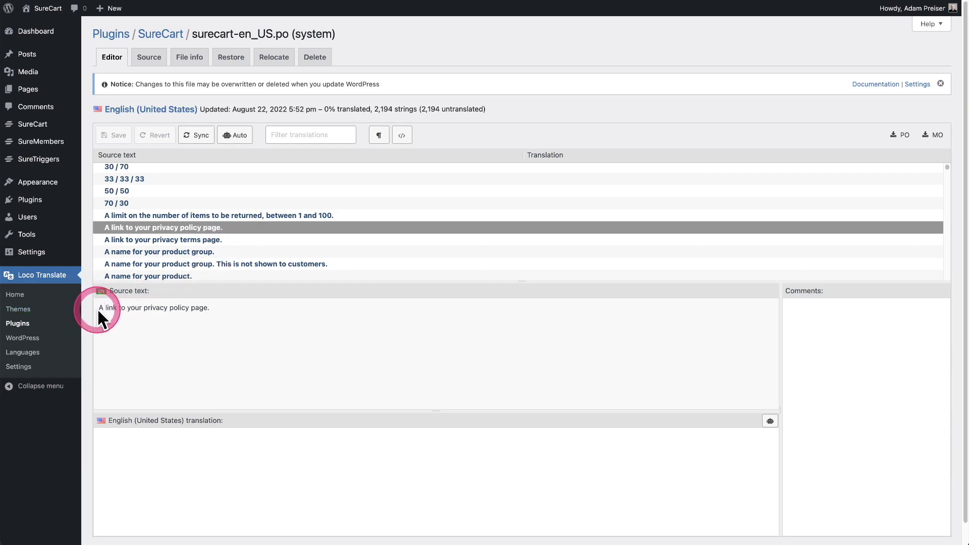
pyautogui.click(179, 451)
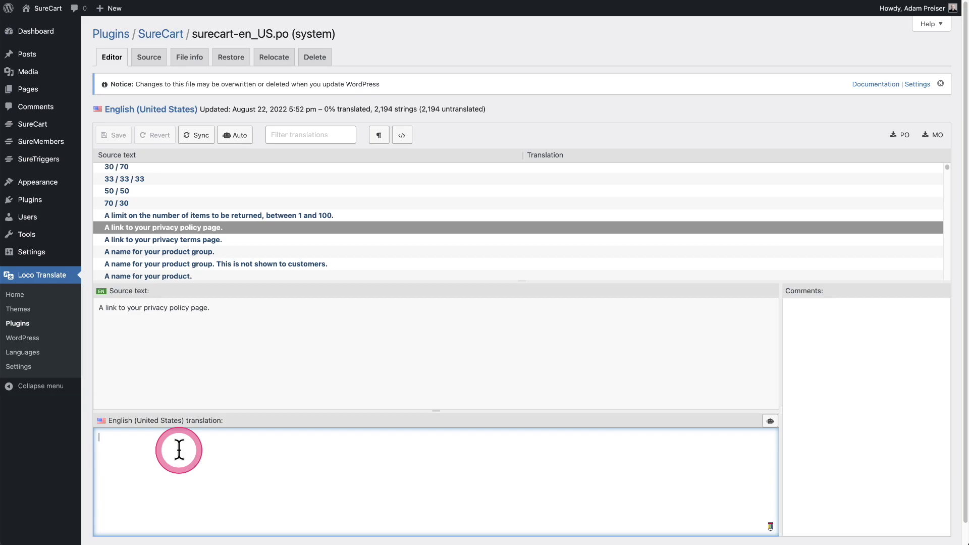
pyautogui.click(179, 450)
pyautogui.scroll(-1, 180, 450)
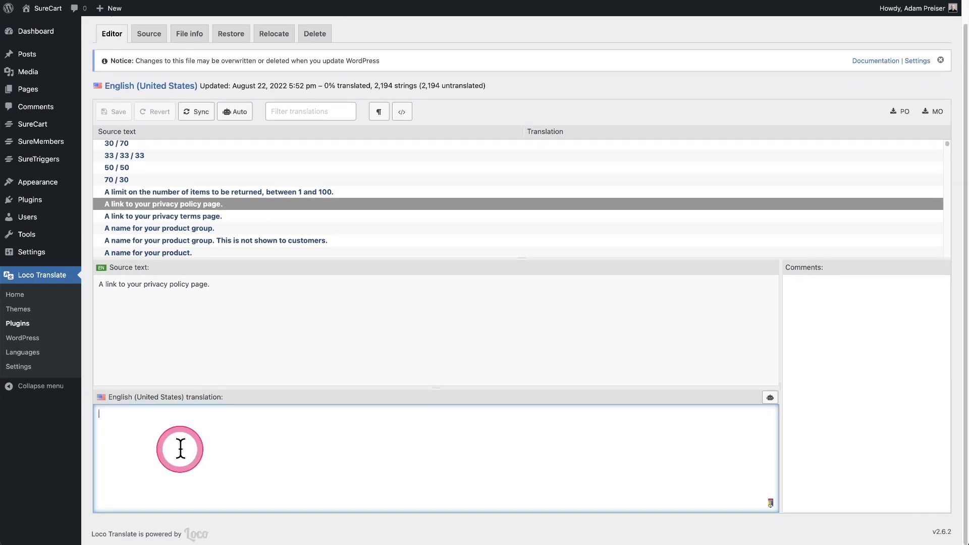
pyautogui.scroll(1, 180, 450)
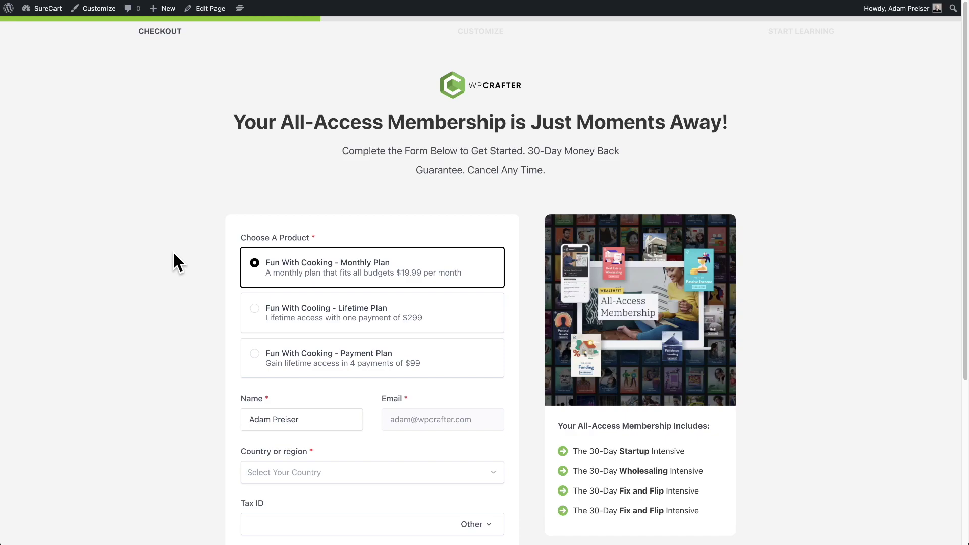
# Show the checkout order summary to see the Membership line's 'every month' label.
pyautogui.scroll(-5, 172, 261)
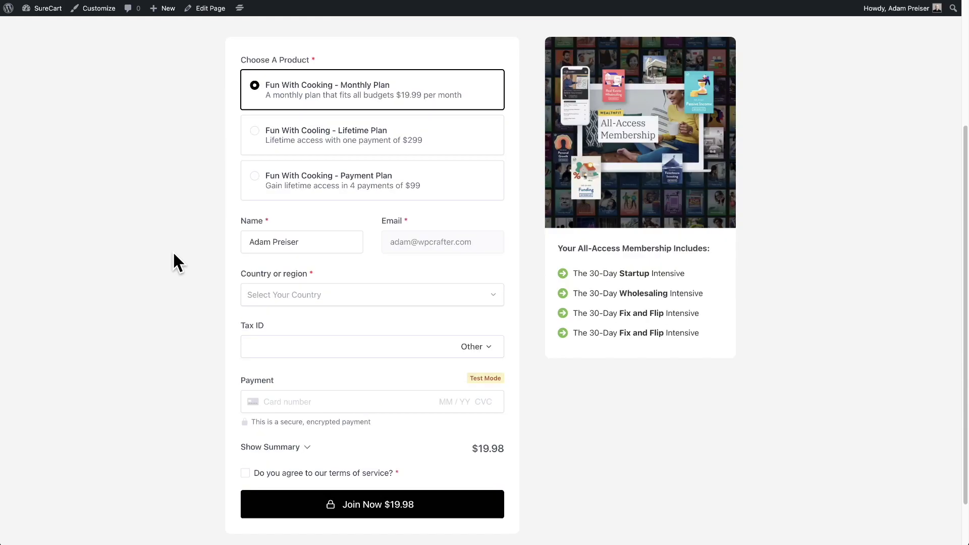
pyautogui.click(173, 255)
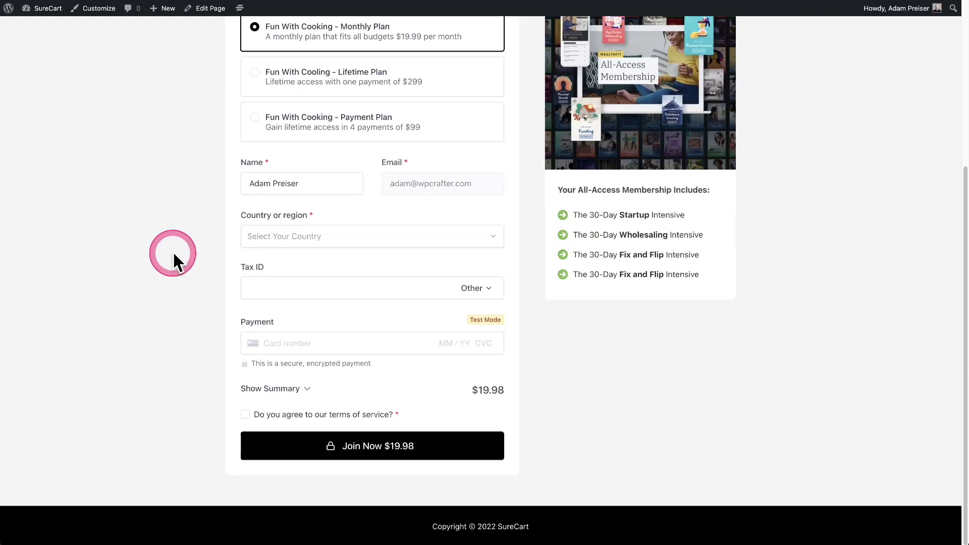
pyautogui.click(275, 389)
pyautogui.scroll(-3, 207, 376)
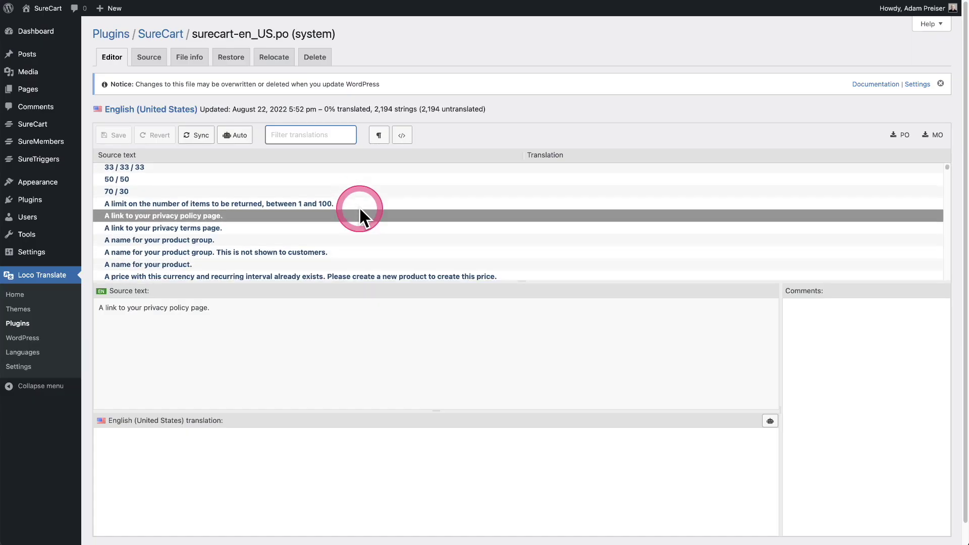
# Filter by 'ev', translate 'every month' as 'each month', and save the file.
pyautogui.scroll(-3, 359, 208)
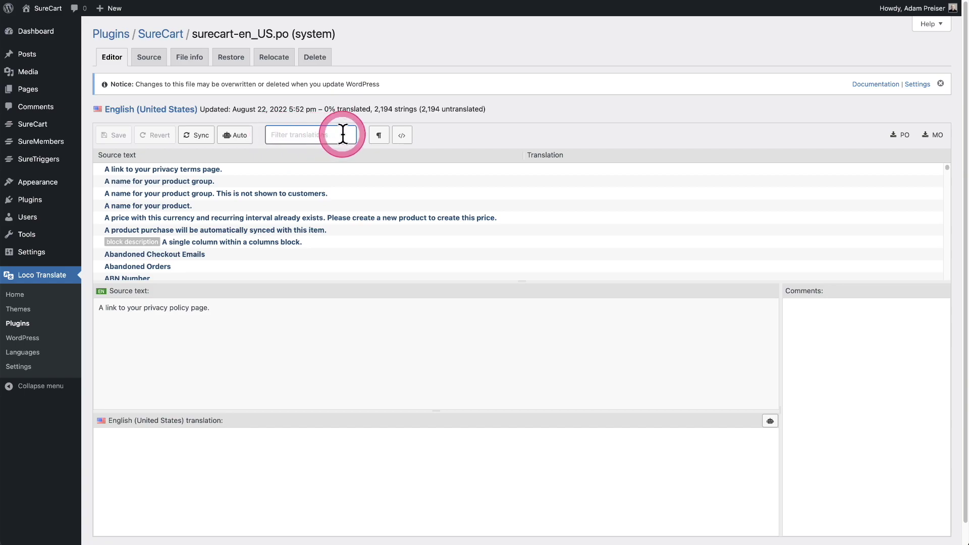
pyautogui.write('ev')
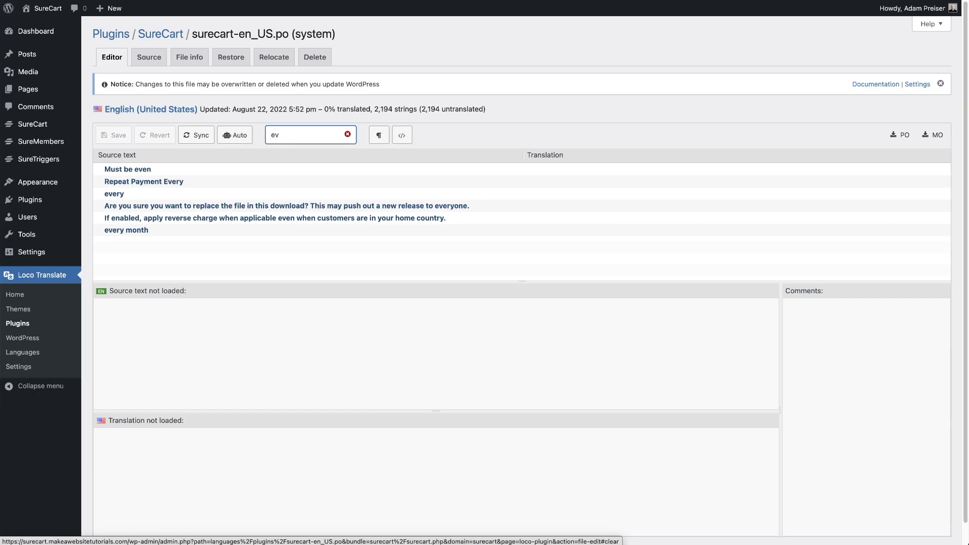
pyautogui.click(167, 232)
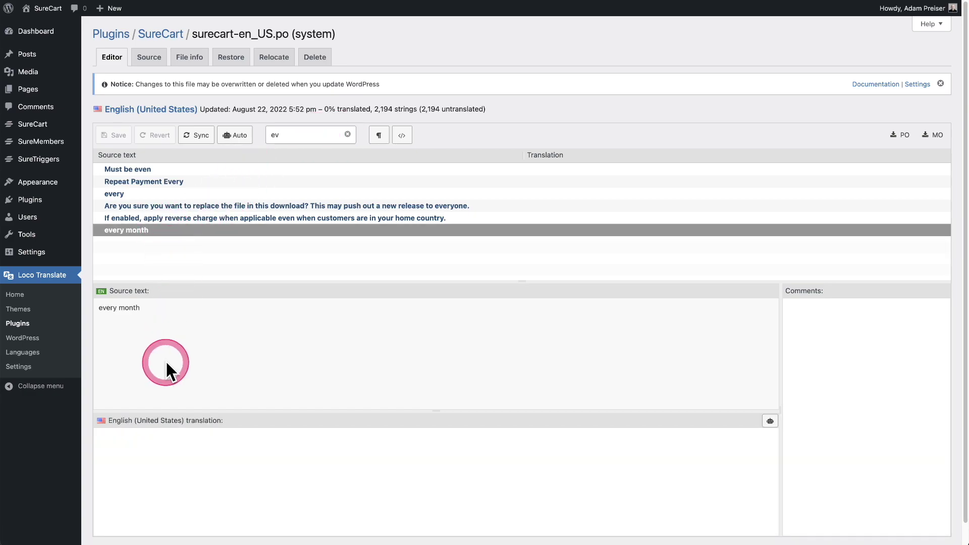
pyautogui.click(134, 438)
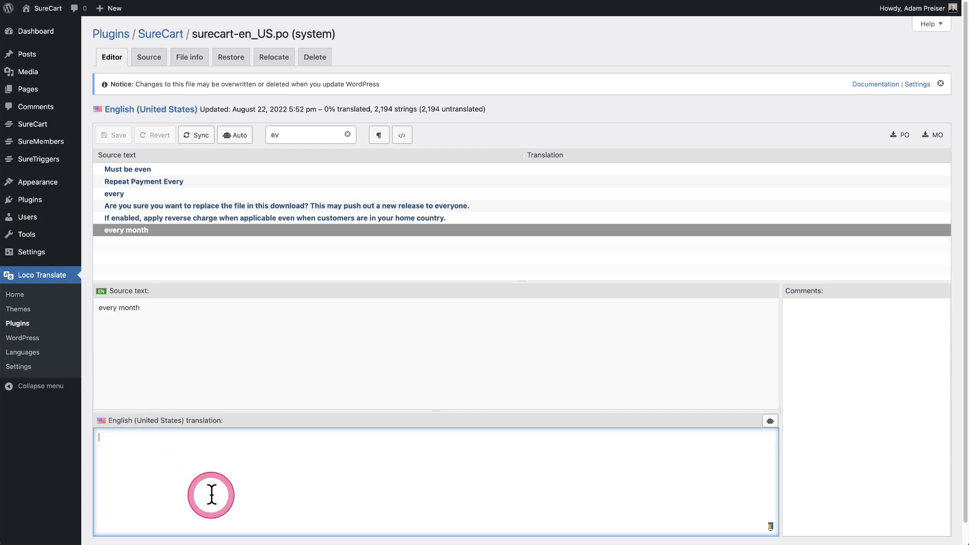
pyautogui.write('each month')
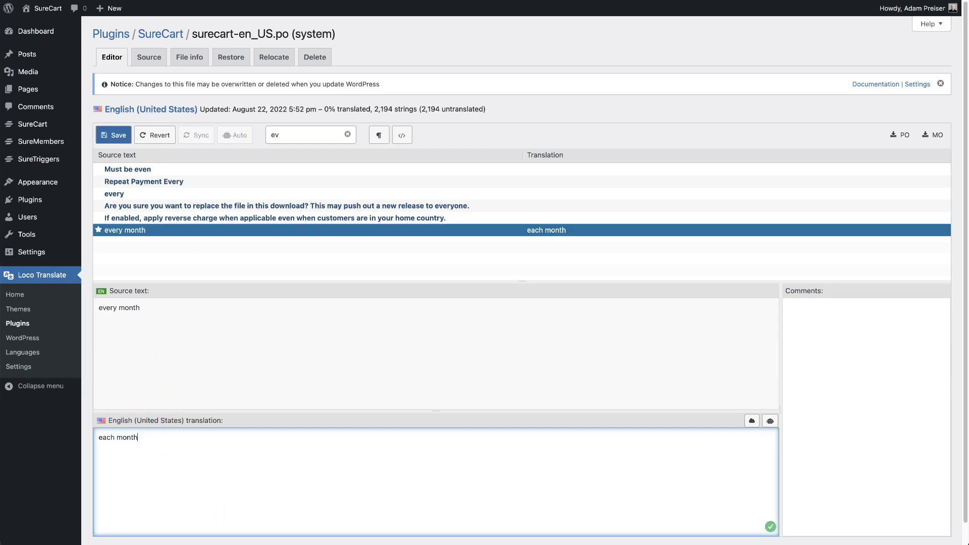
pyautogui.moveTo(374, 387); pyautogui.dragTo(444, 338)
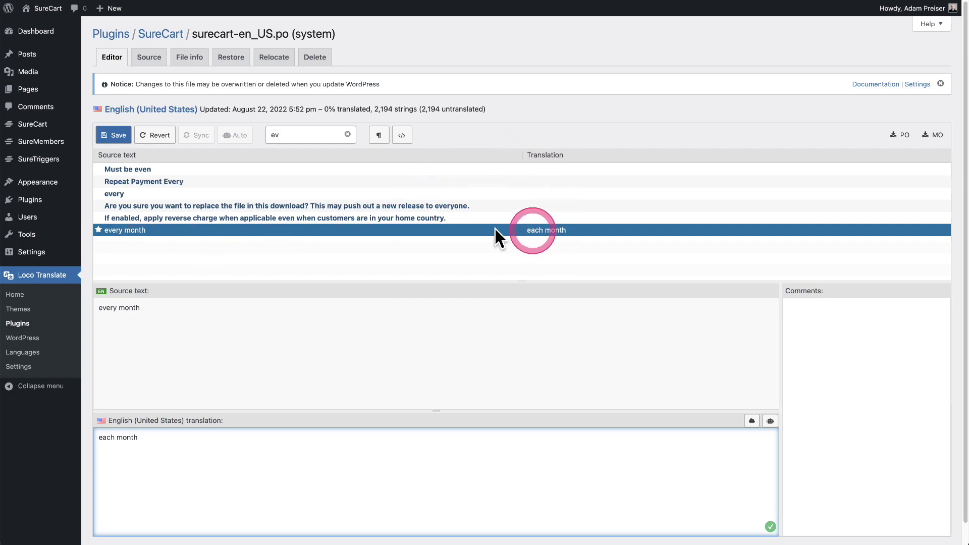
pyautogui.click(114, 136)
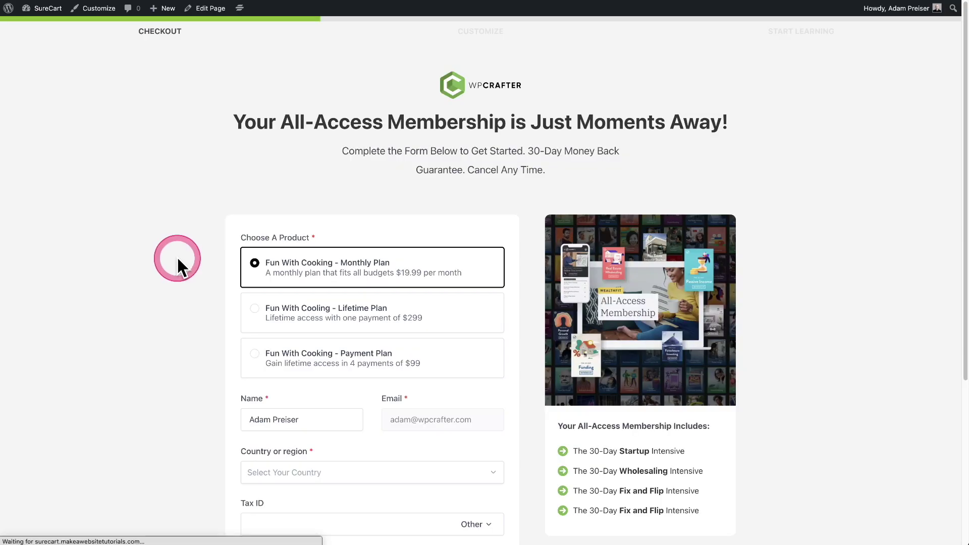
# Show the reloaded checkout's order summary to check the Membership billing label.
pyautogui.scroll(-5, 178, 253)
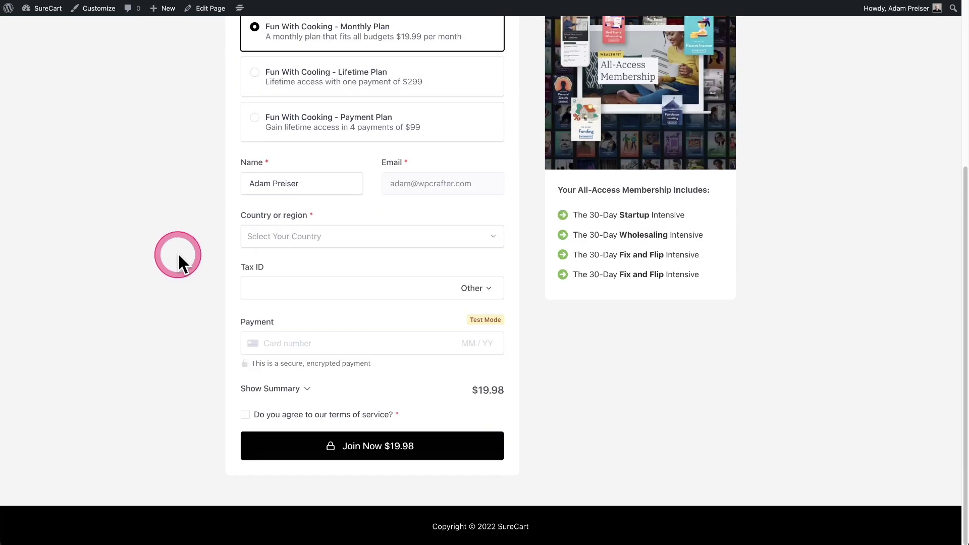
pyautogui.click(271, 396)
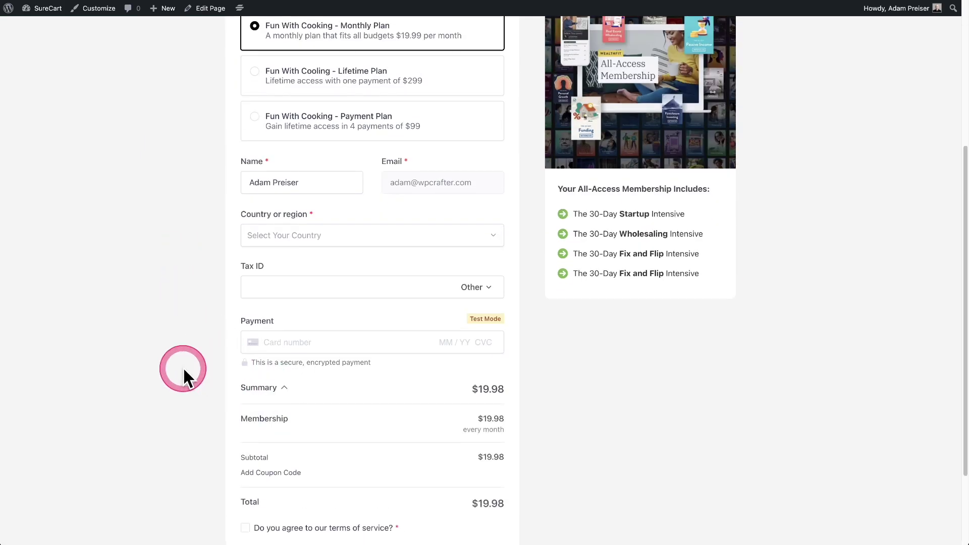
pyautogui.scroll(-2, 184, 374)
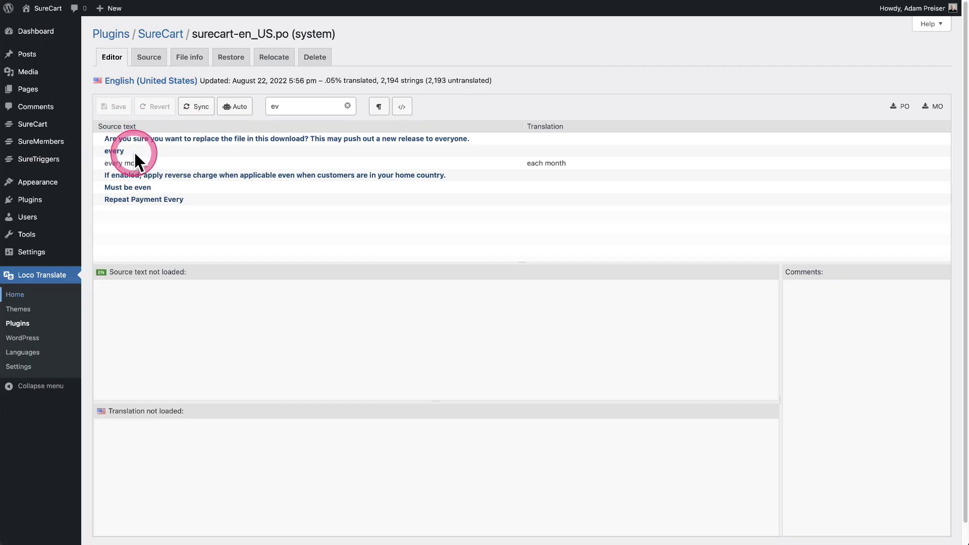
# Translate the 'every' string as 'each' and save.
pyautogui.click(135, 151)
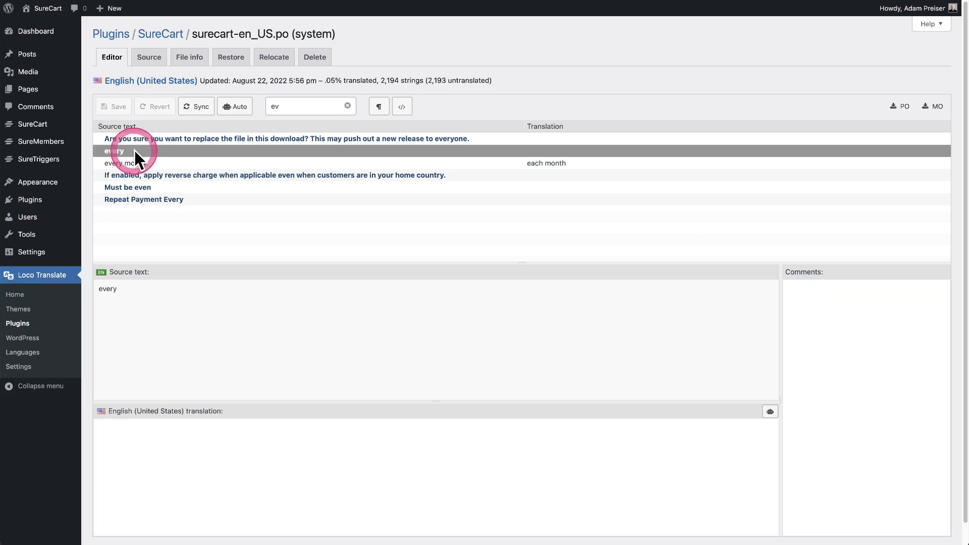
pyautogui.click(252, 440)
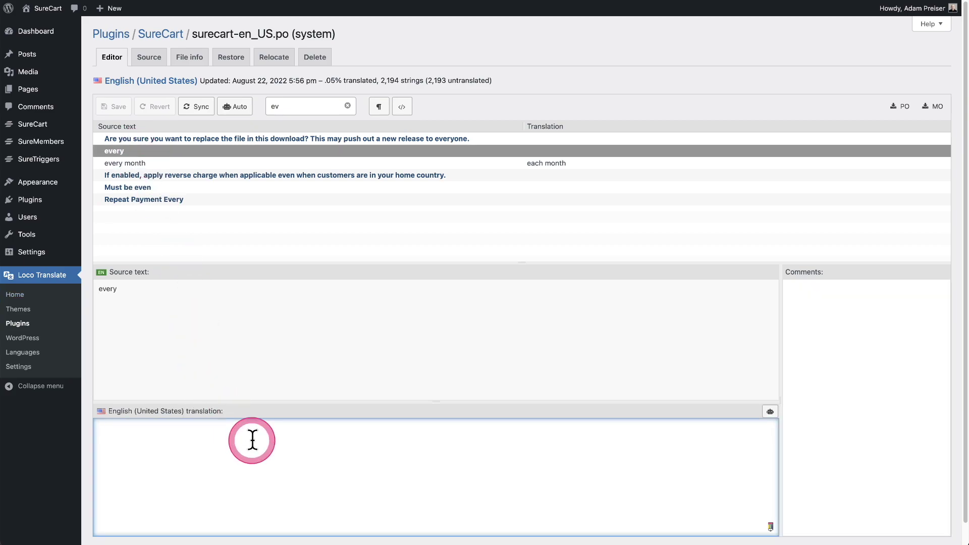
pyautogui.write('each')
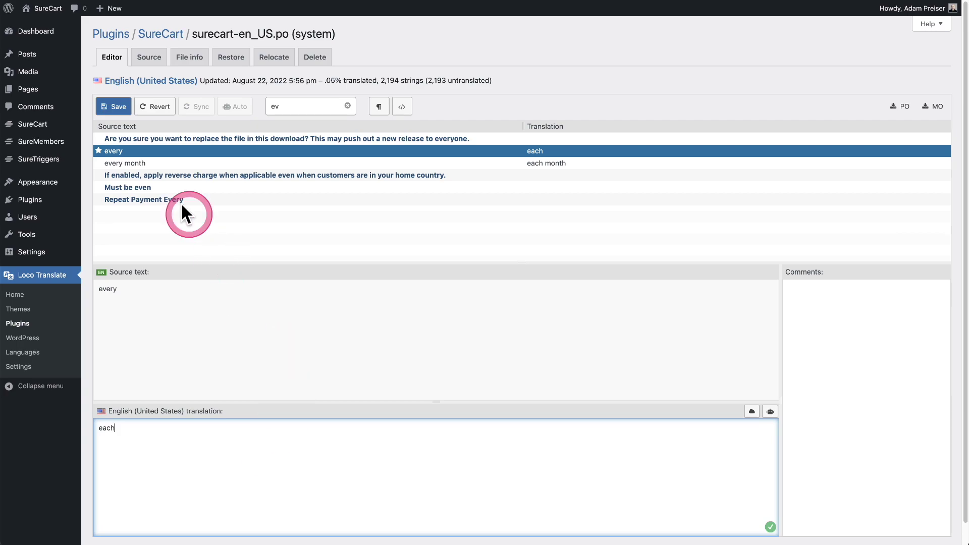
pyautogui.click(116, 108)
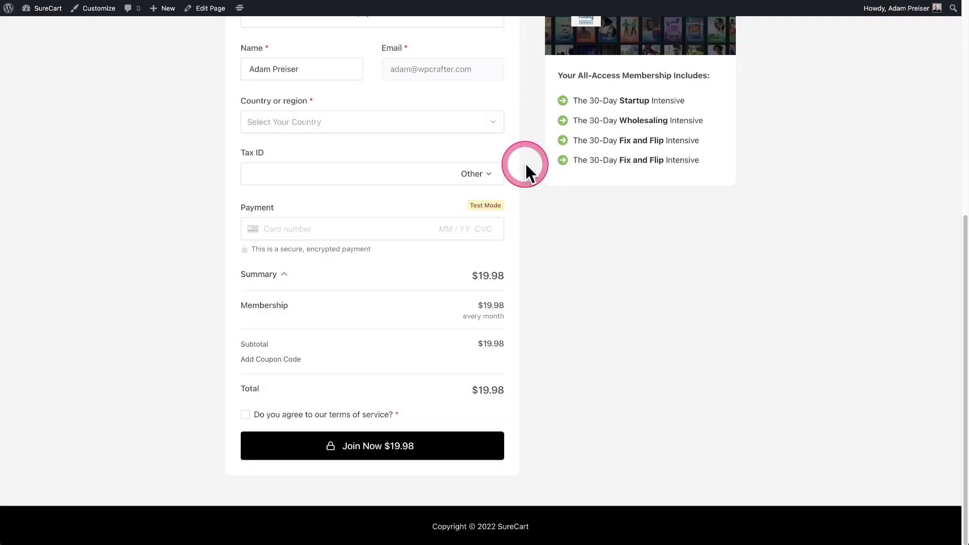
# Show the checkout order summary again to view the Membership billing wording.
pyautogui.scroll(-3, 525, 161)
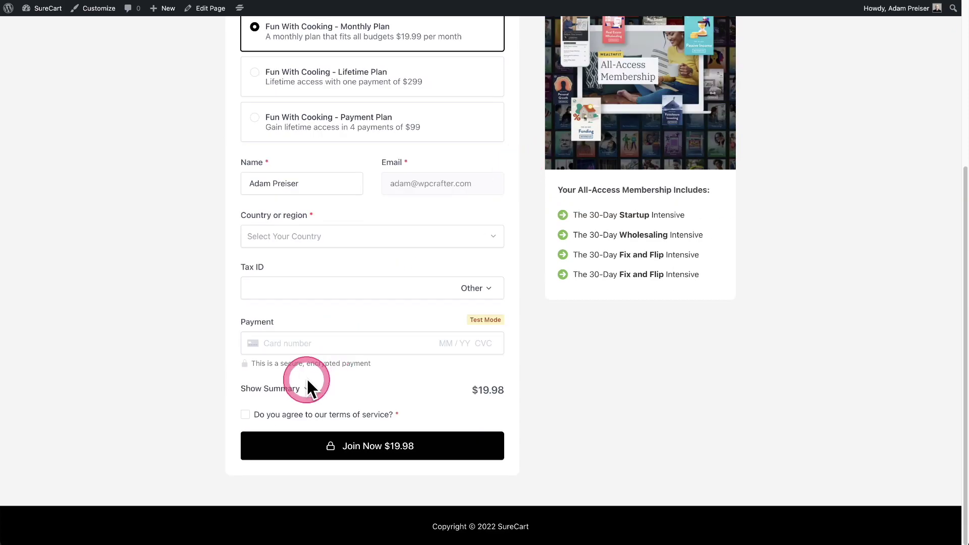
pyautogui.click(277, 389)
pyautogui.scroll(-3, 364, 311)
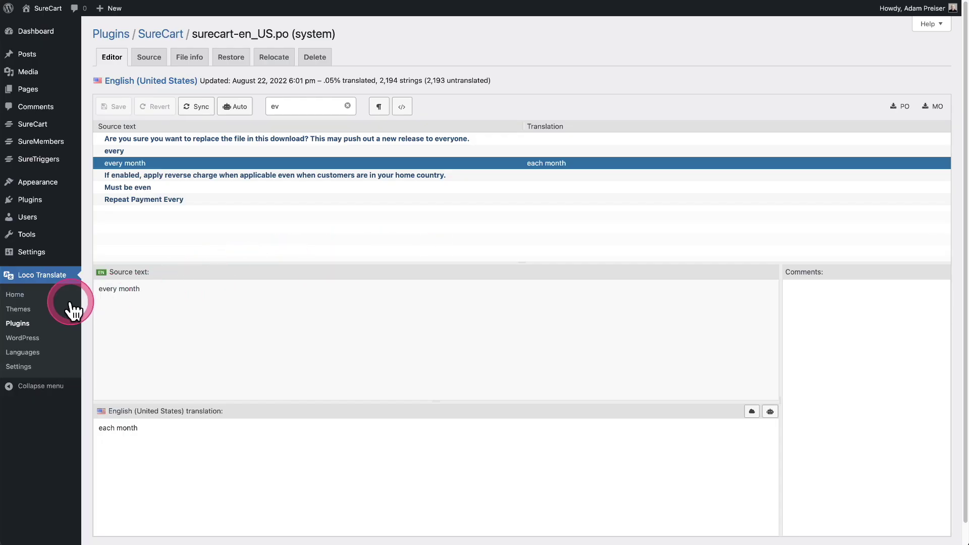
# Reopen SureCart's English (United States) file from Loco Translate Home and highlight '.1% translated'.
pyautogui.click(36, 297)
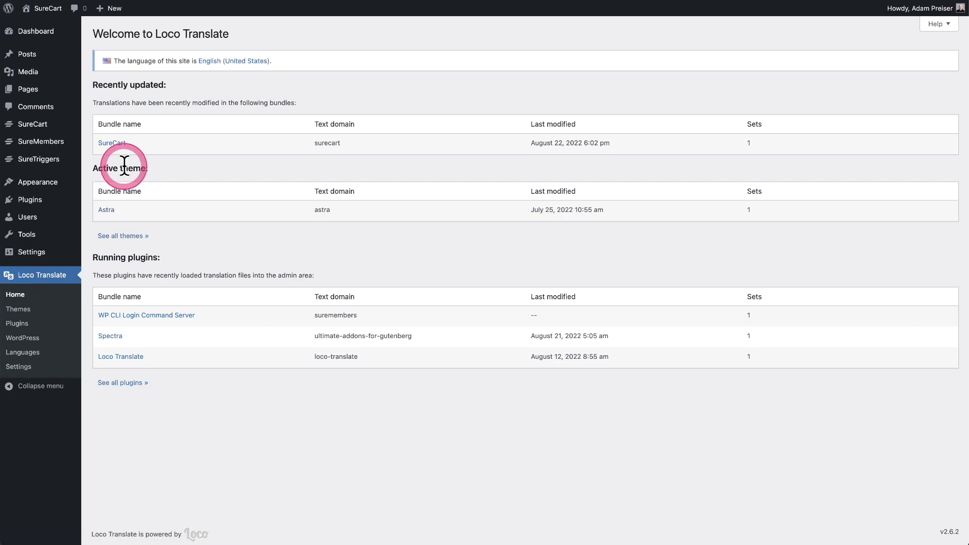
pyautogui.click(117, 143)
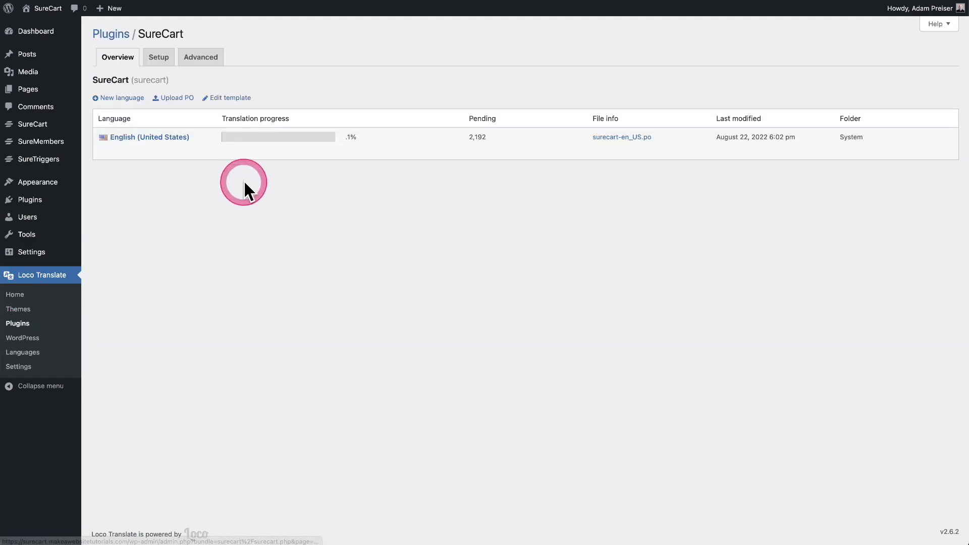
pyautogui.click(122, 141)
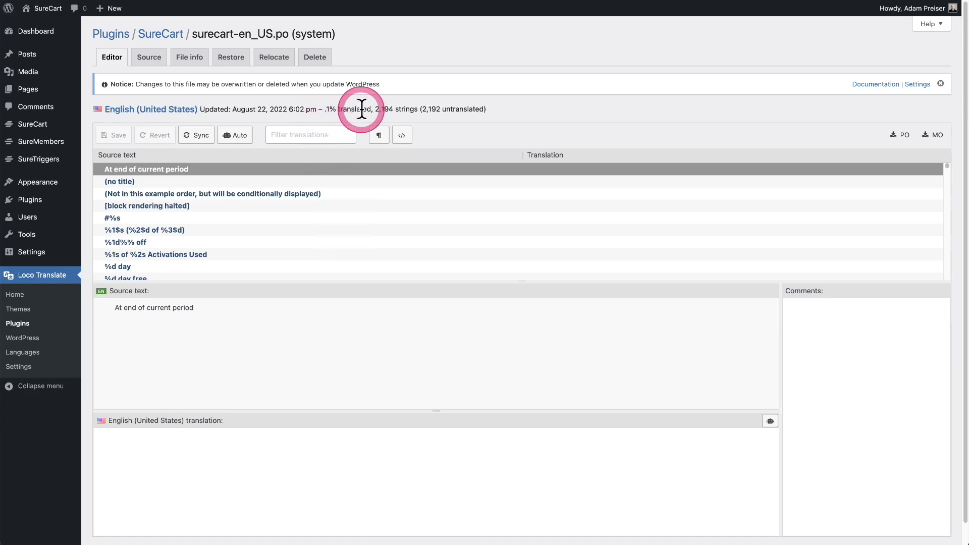
pyautogui.moveTo(359, 109); pyautogui.dragTo(322, 108)
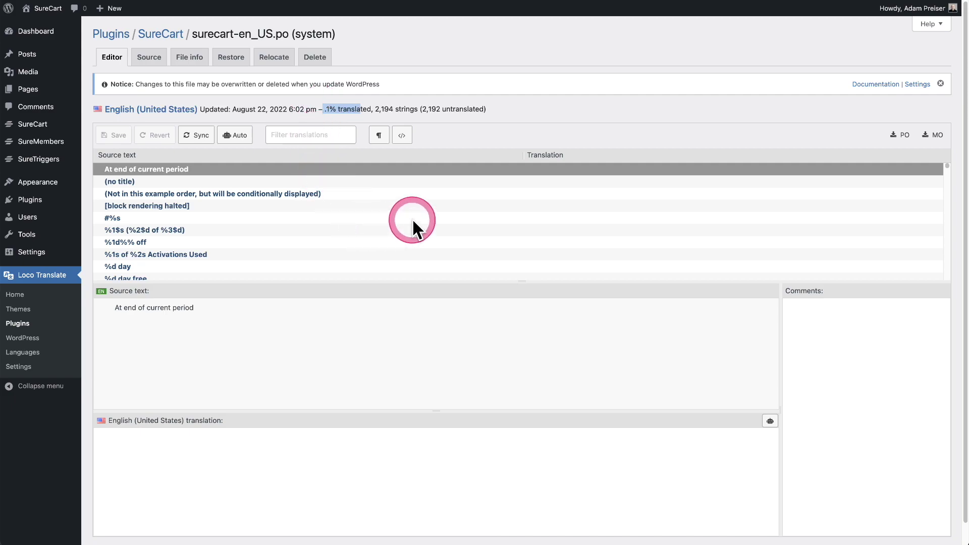